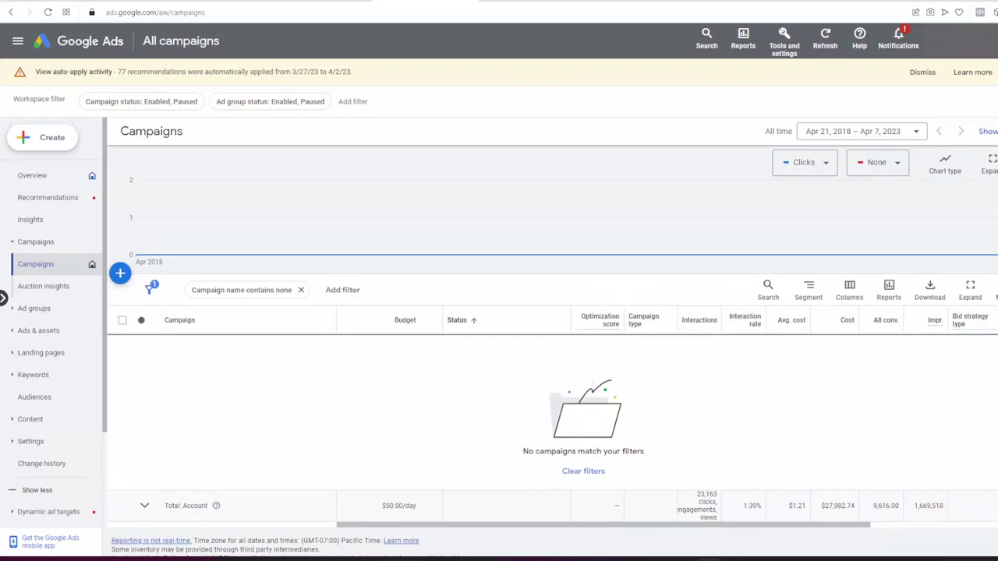
From the Experiments page, create a new Custom experiment for the Search campaign type
scroll(80, 408, "down", 1)
scroll(78, 415, "down", 2)
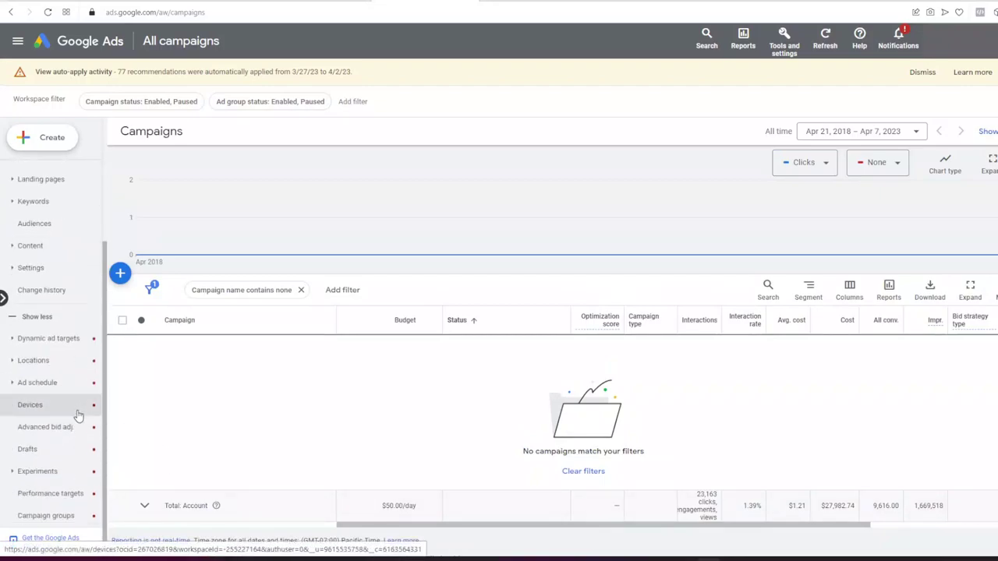
left_click(66, 476)
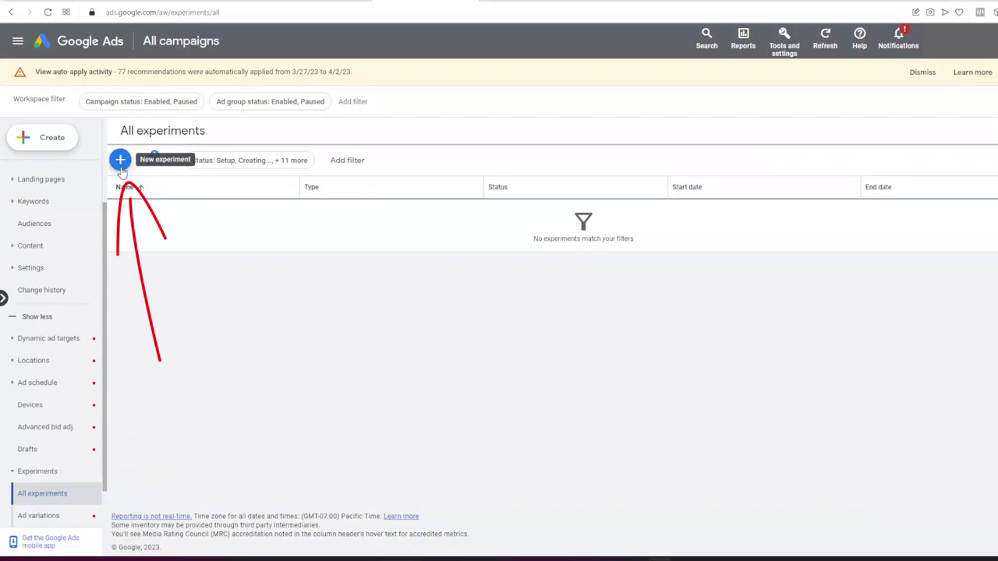
left_click(120, 160)
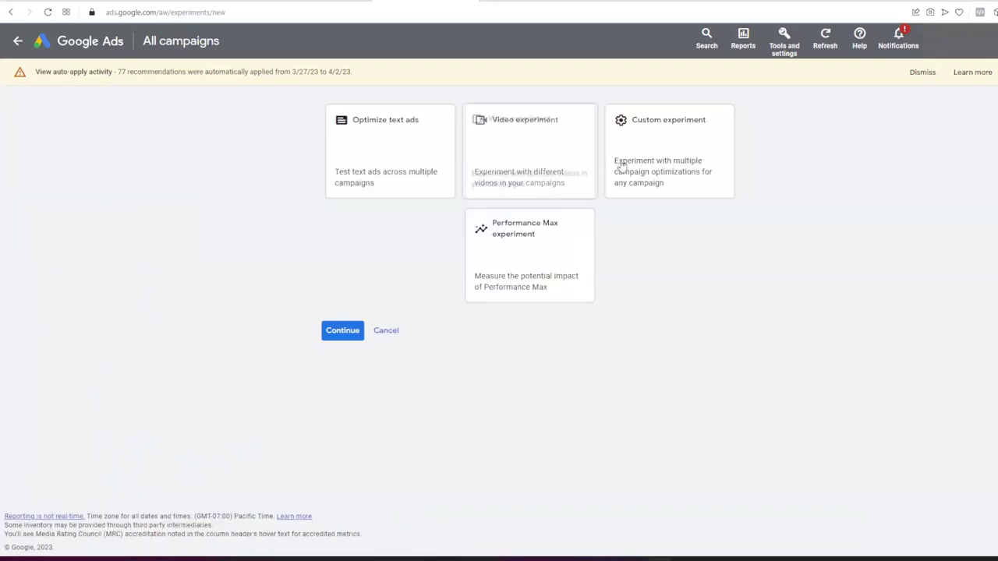
left_click(681, 162)
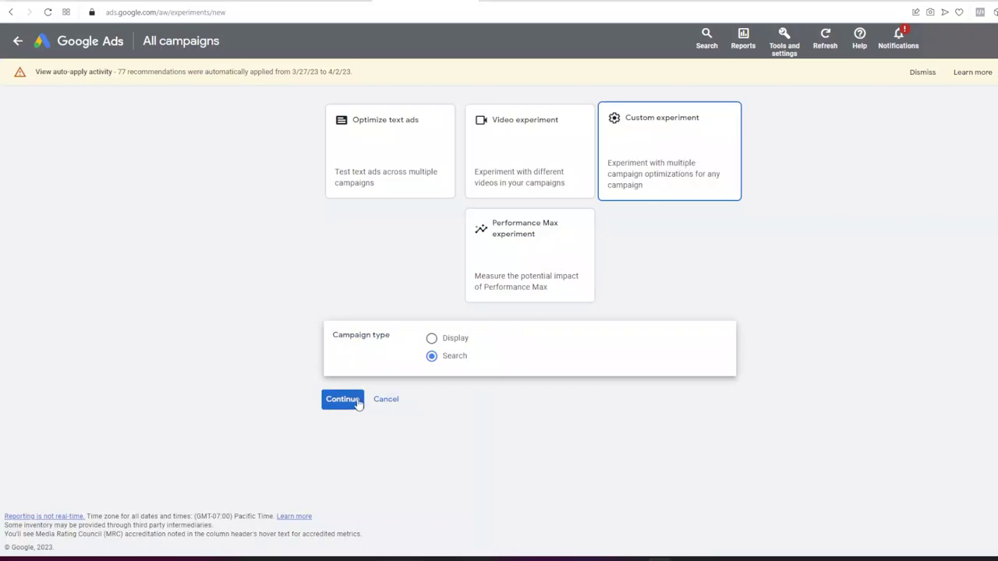
left_click(358, 403)
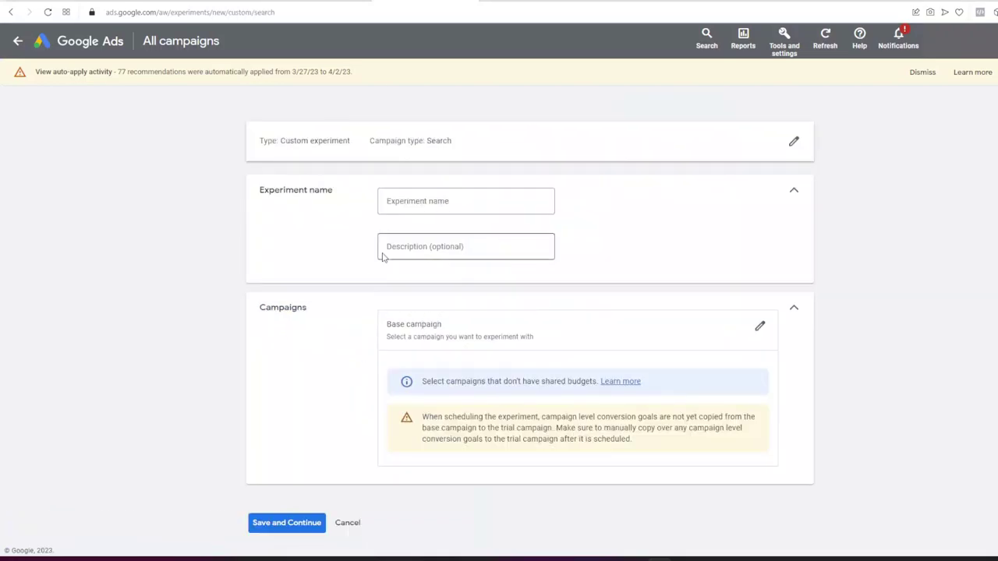
Enter 'Broad Match Type Test' as the experiment name and pick 'Search | Glass | April 23' as base campaign
left_click(409, 201)
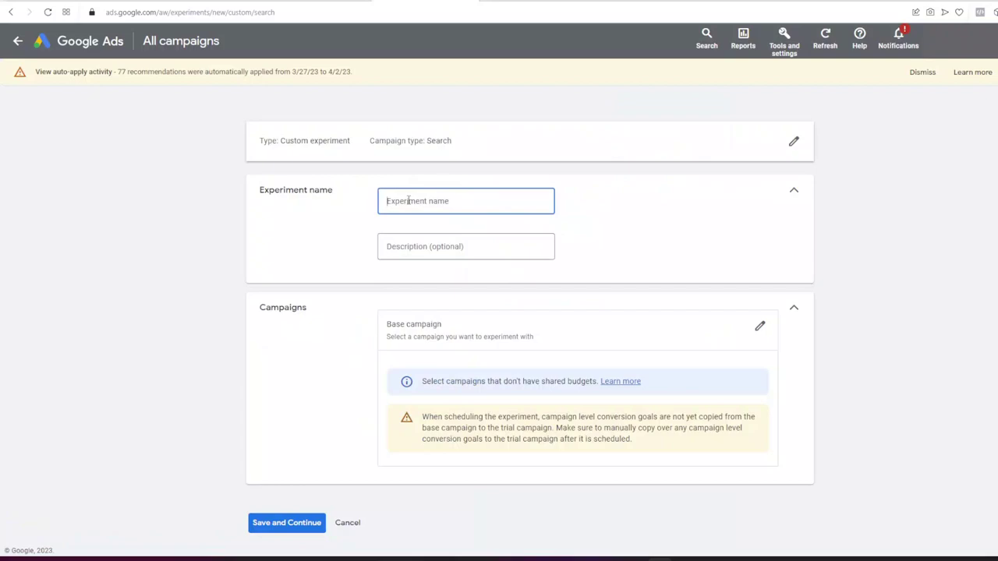
type("Broad Match Typ")
type("e Test")
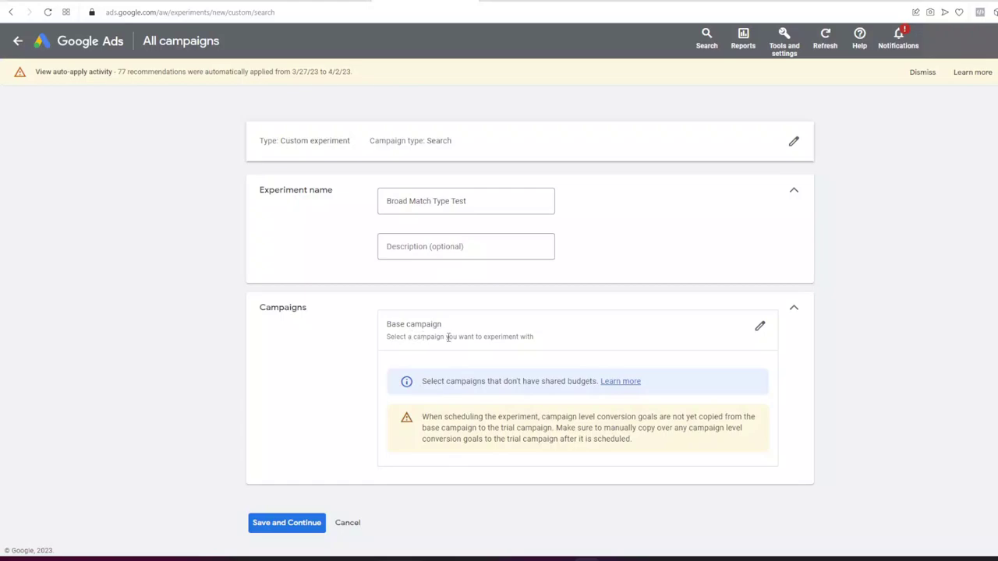
left_click(759, 327)
scroll(536, 312, "down", 5)
scroll(536, 312, "down", 1)
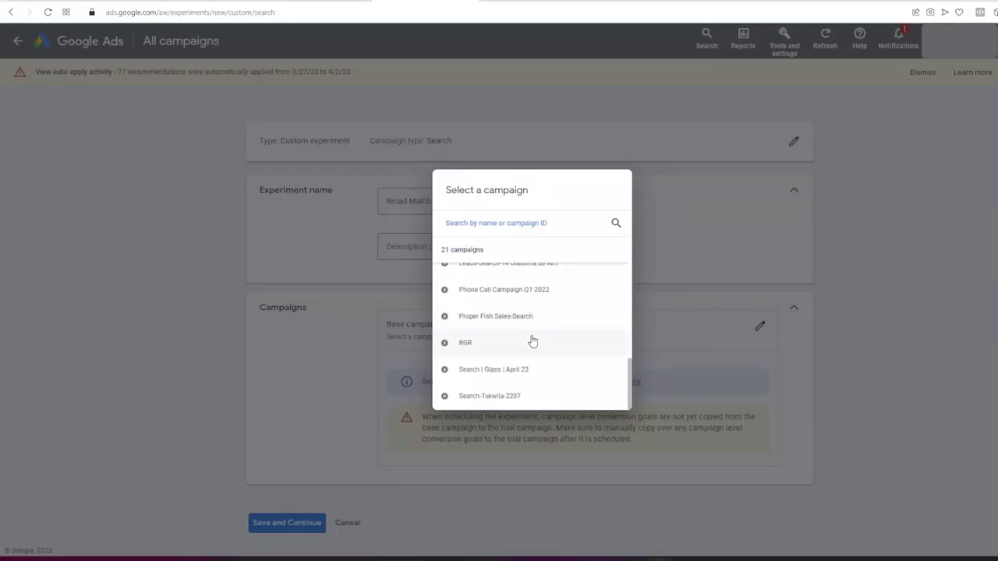
left_click(512, 369)
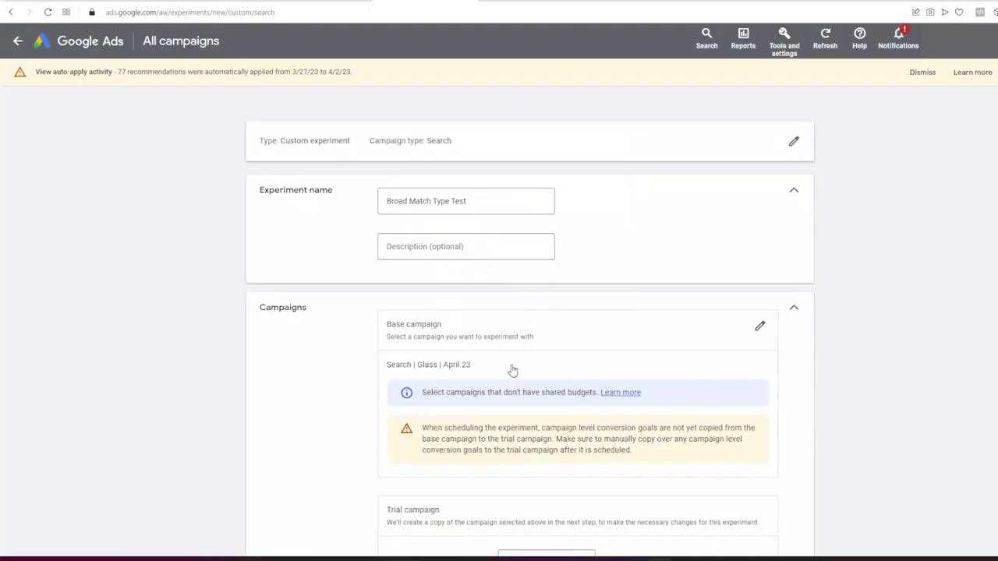
Save the experiment setup and continue to the make-changes stage
scroll(512, 370, "down", 2)
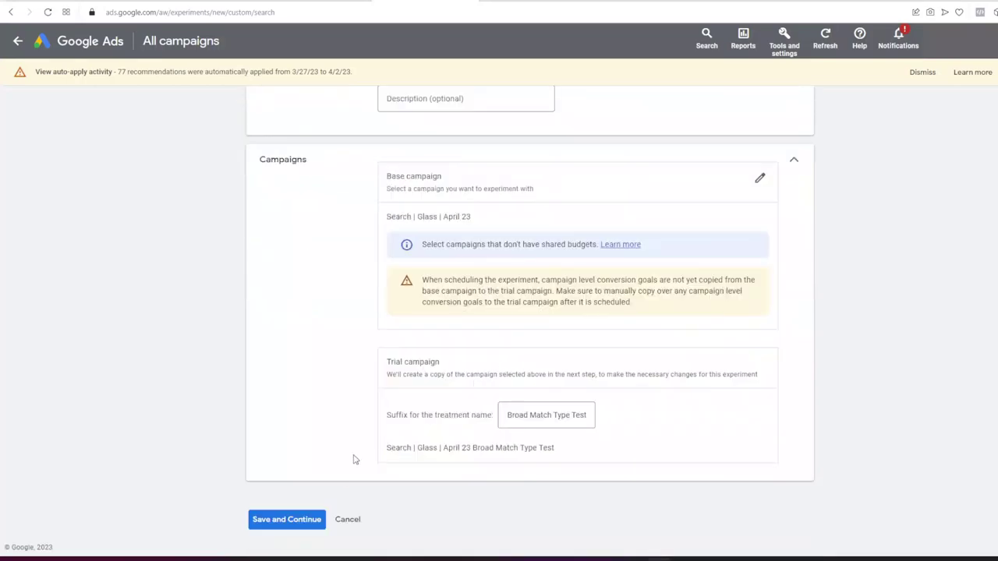
left_click(309, 520)
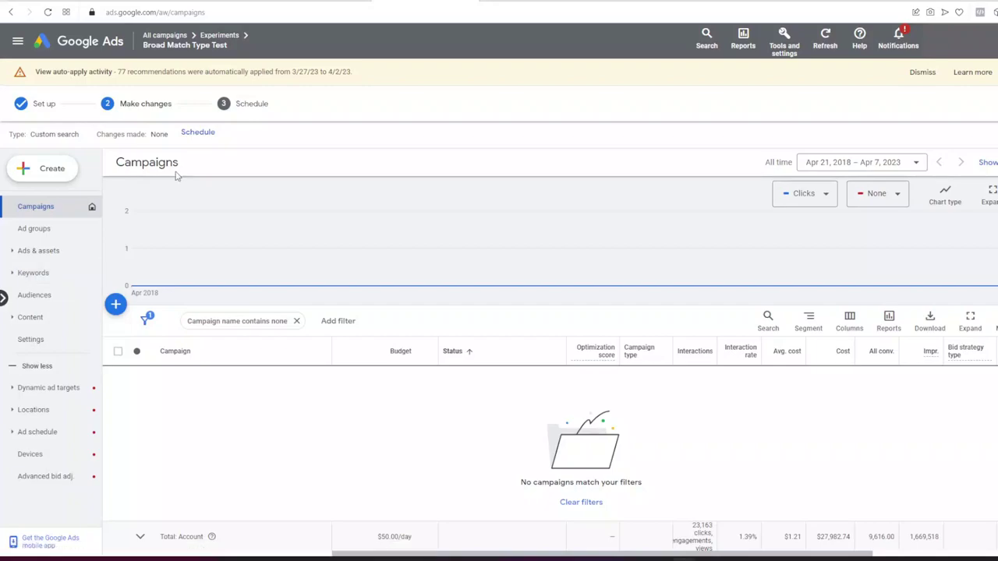
On the schedule step, choose Conversions and Cost per conversion as the two goal metrics
left_click(197, 134)
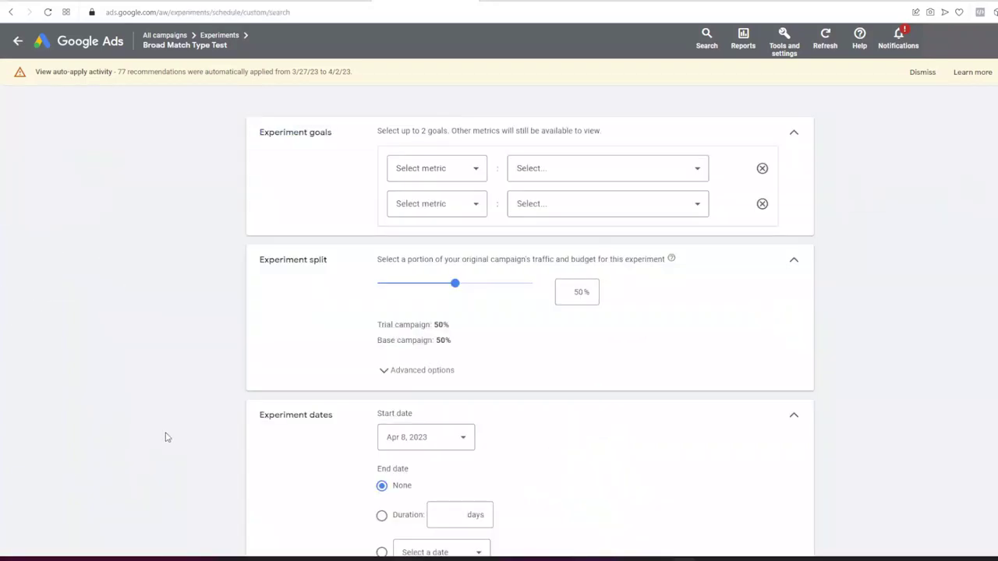
left_click(476, 176)
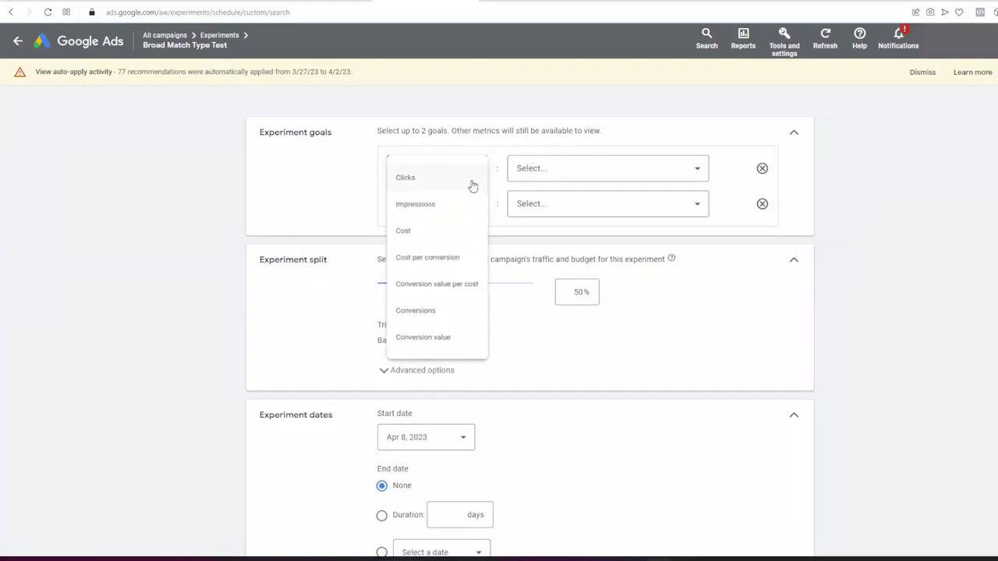
left_click(433, 309)
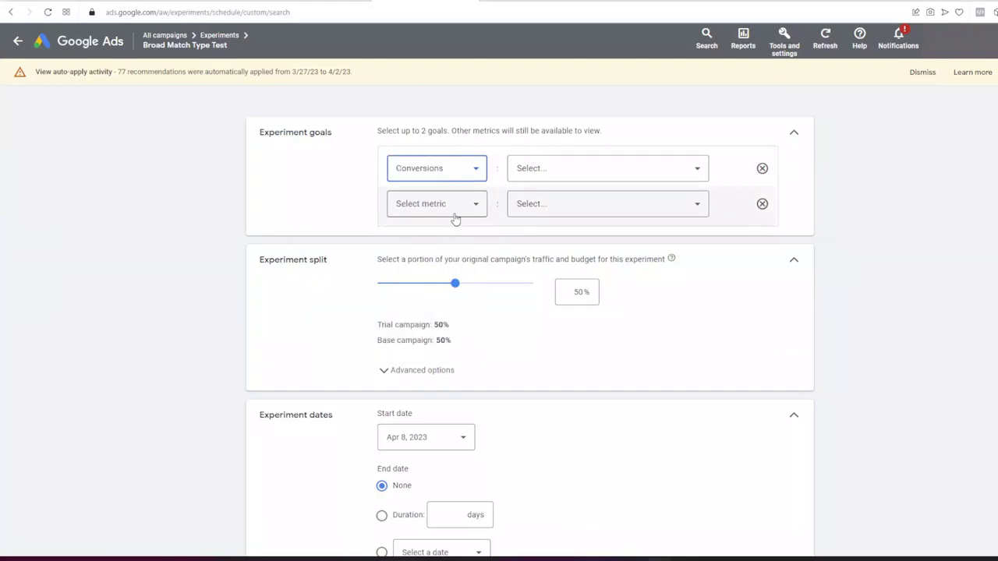
left_click(451, 212)
left_click(450, 294)
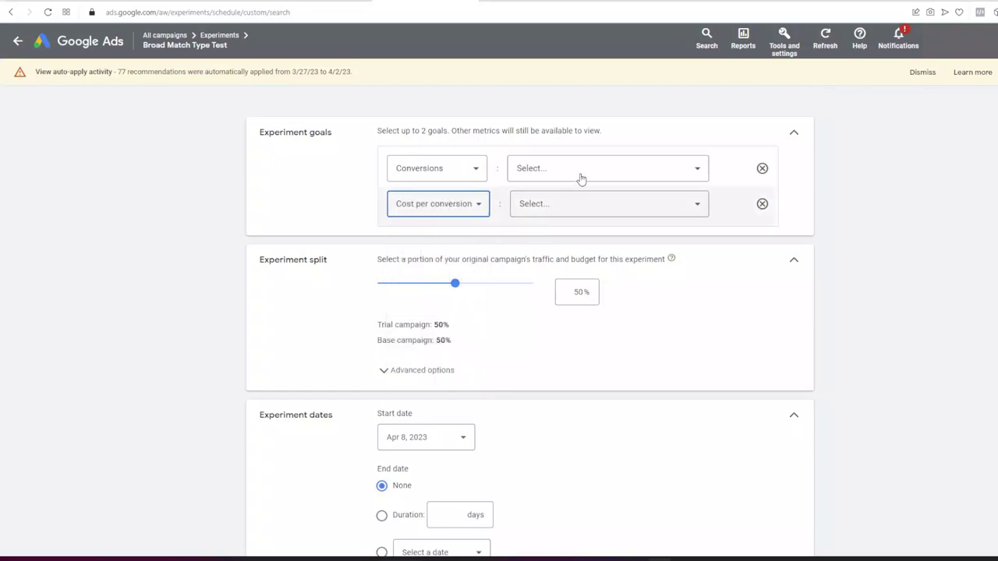
Set the goal directions: Conversions to Increase, Cost per conversion to Decrease
left_click(580, 181)
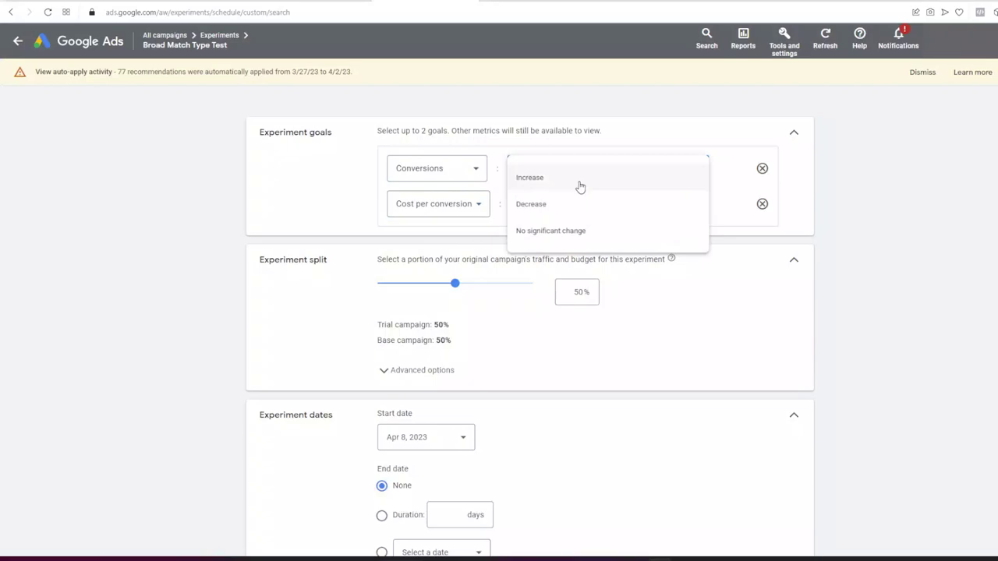
left_click(579, 186)
left_click(566, 211)
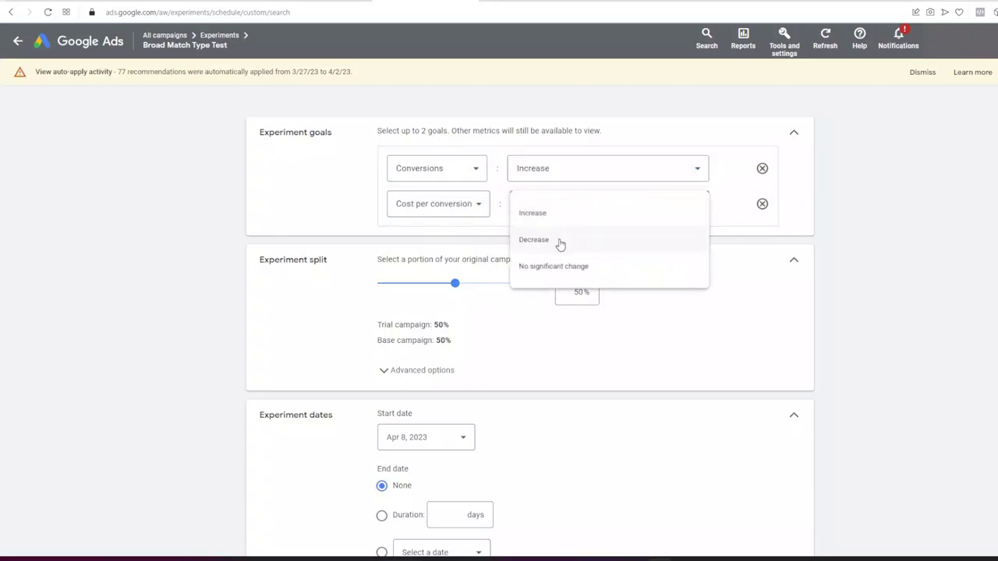
left_click(560, 242)
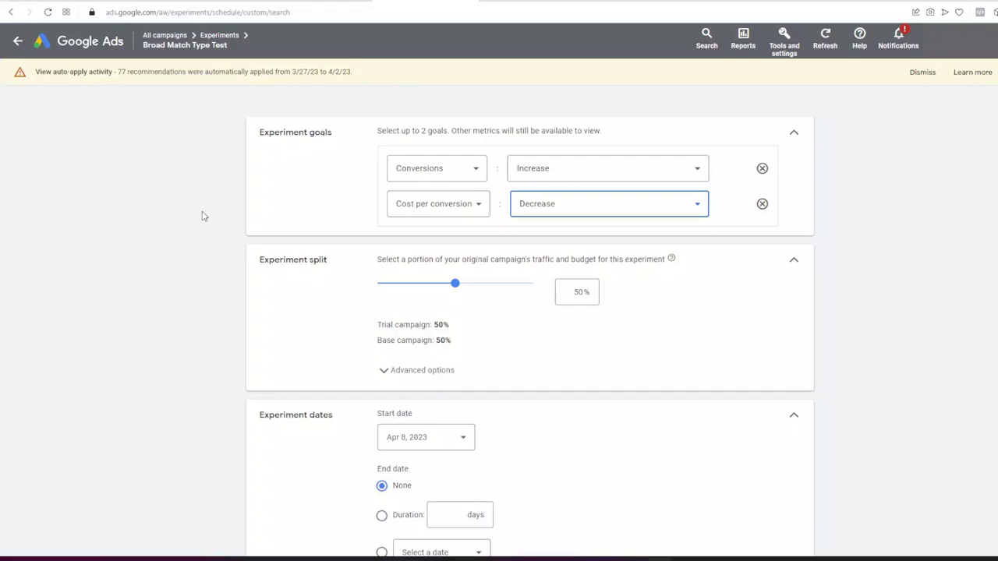
left_click(218, 215)
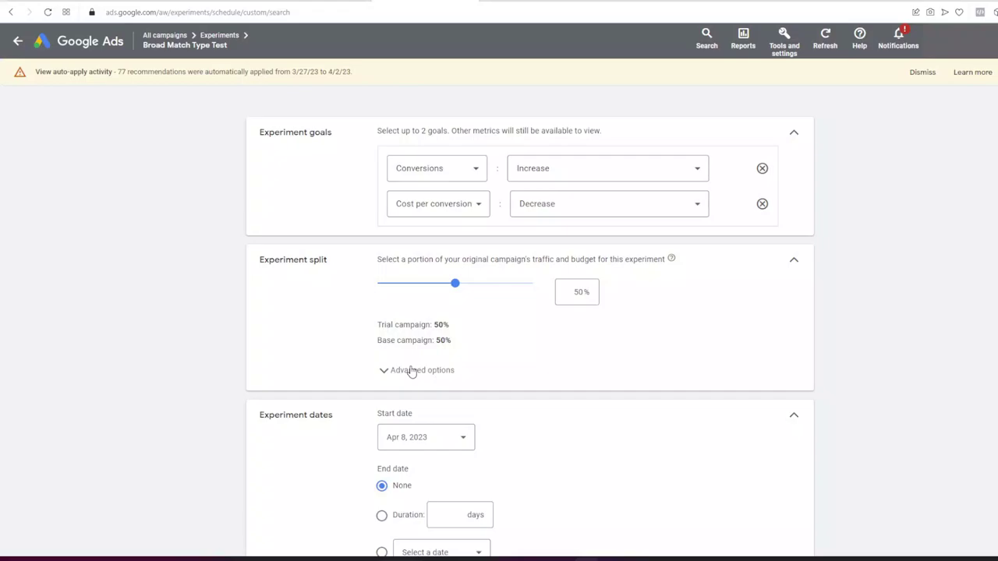
Keep the cookie-based 50% split under Advanced options and set the end date to May 16, 2023
left_click(411, 372)
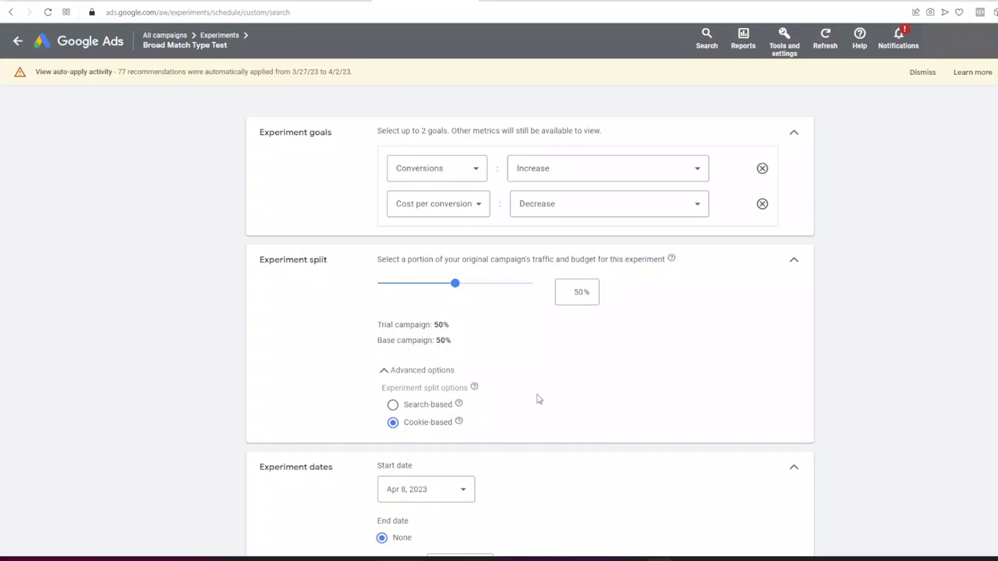
scroll(537, 399, "down", 3)
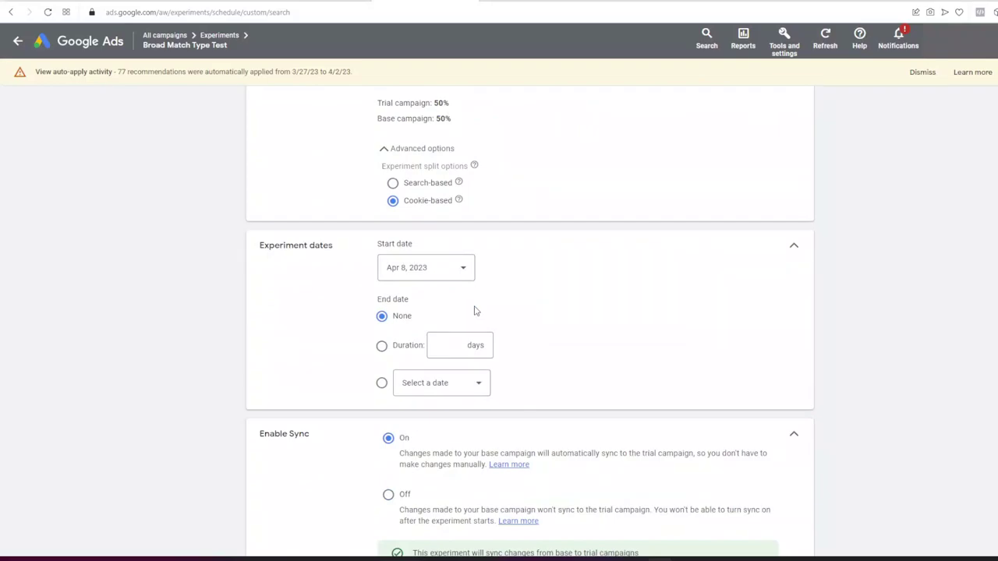
left_click(445, 394)
scroll(499, 321, "down", 1)
scroll(499, 322, "down", 1)
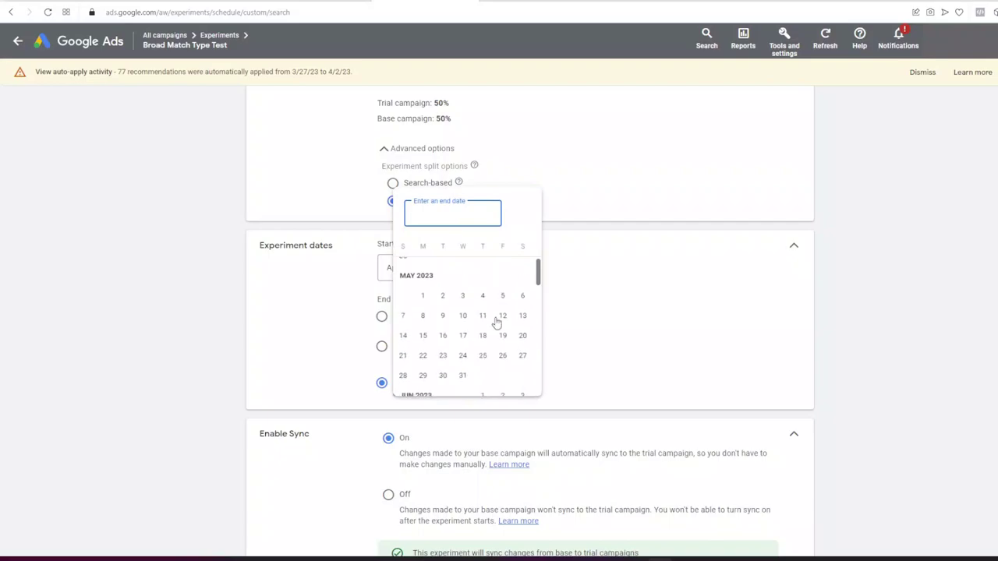
left_click(443, 336)
left_click(506, 366)
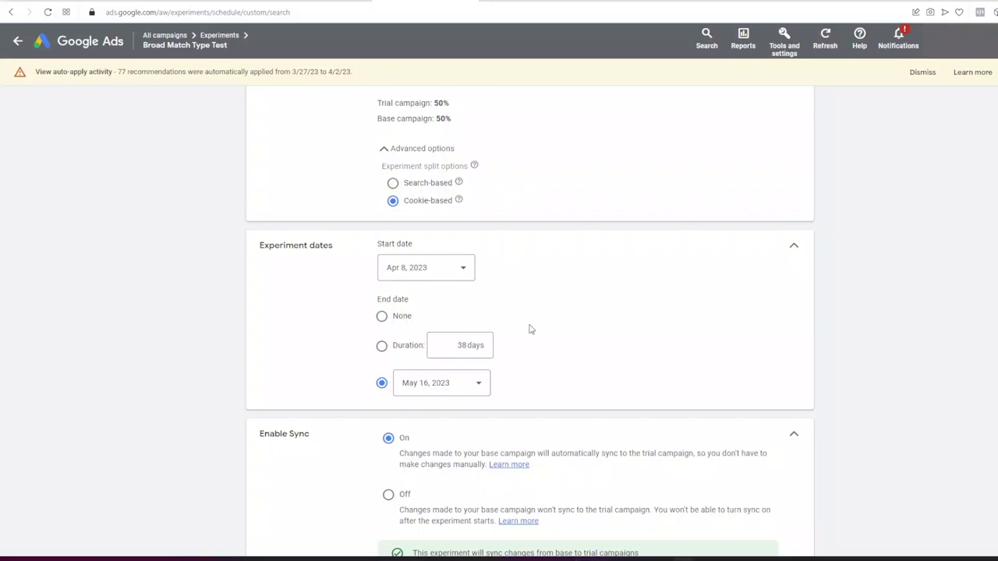
scroll(528, 329, "down", 2)
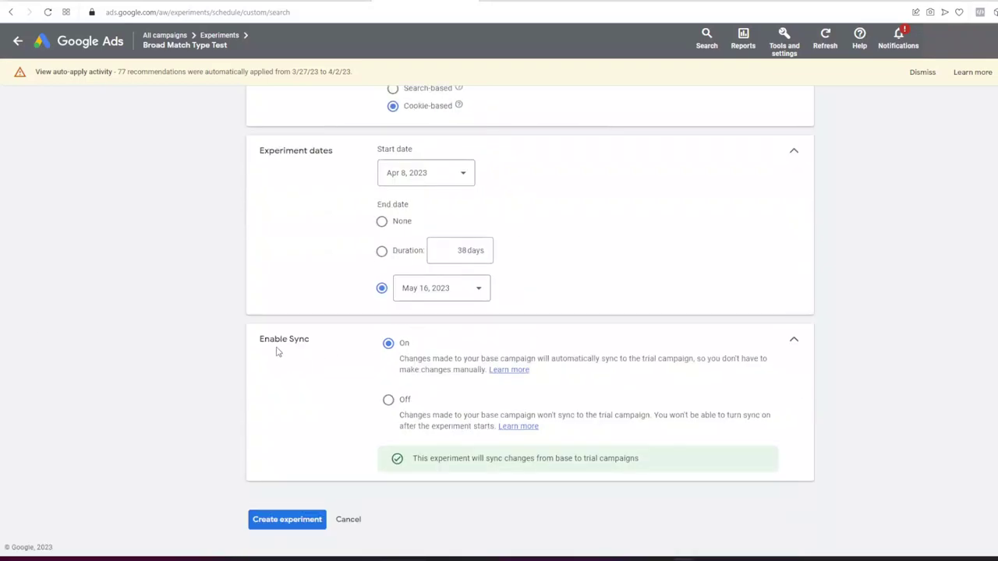